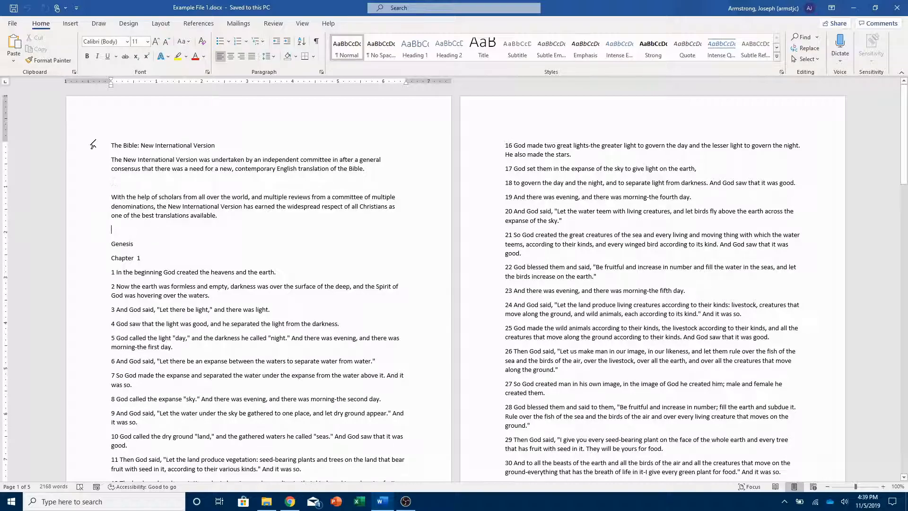
Insert a page break before the Genesis heading so it starts on a new page.
click(71, 23)
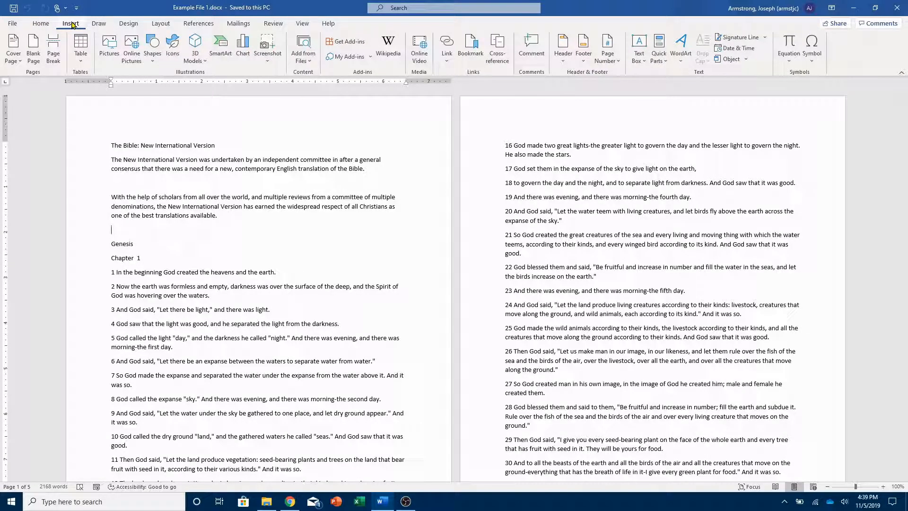
click(55, 50)
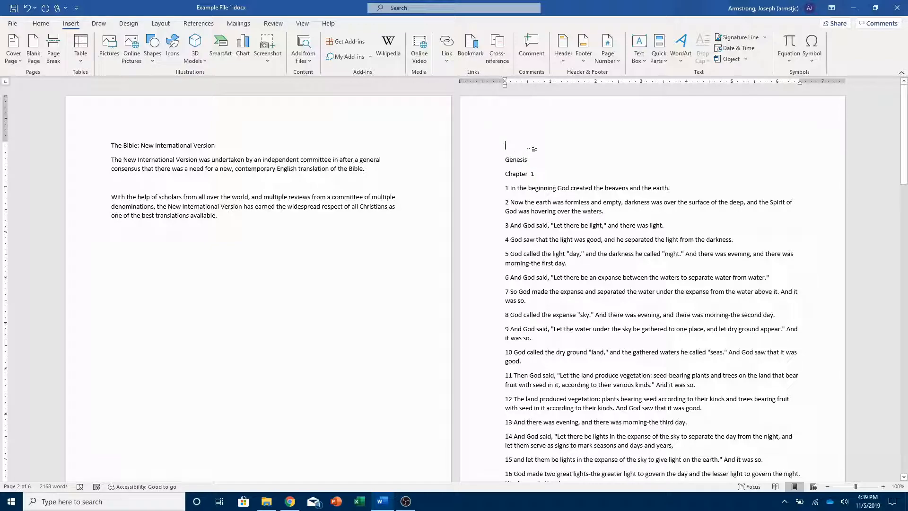
Add a new line after verse 31 of Chapter 1 and insert a page break so Chapter 2 starts on a new page.
scroll(536, 149, down, 12)
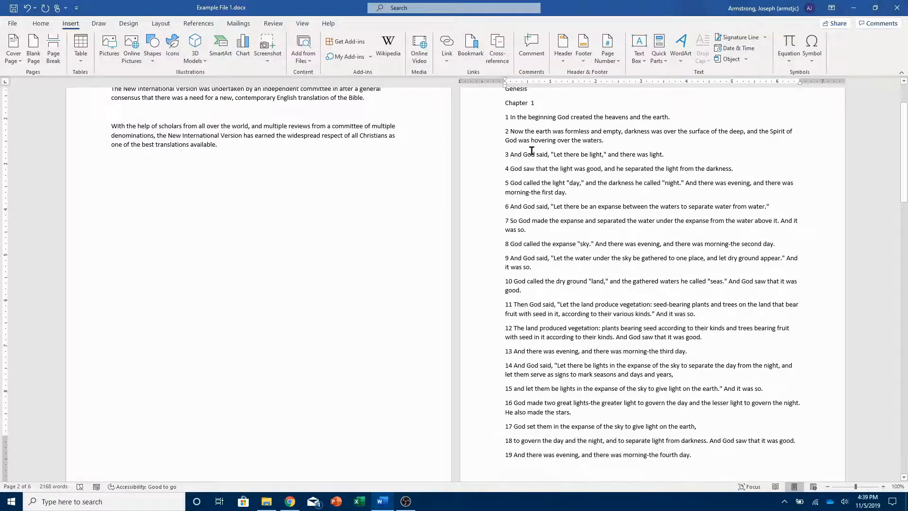
scroll(532, 150, down, 7)
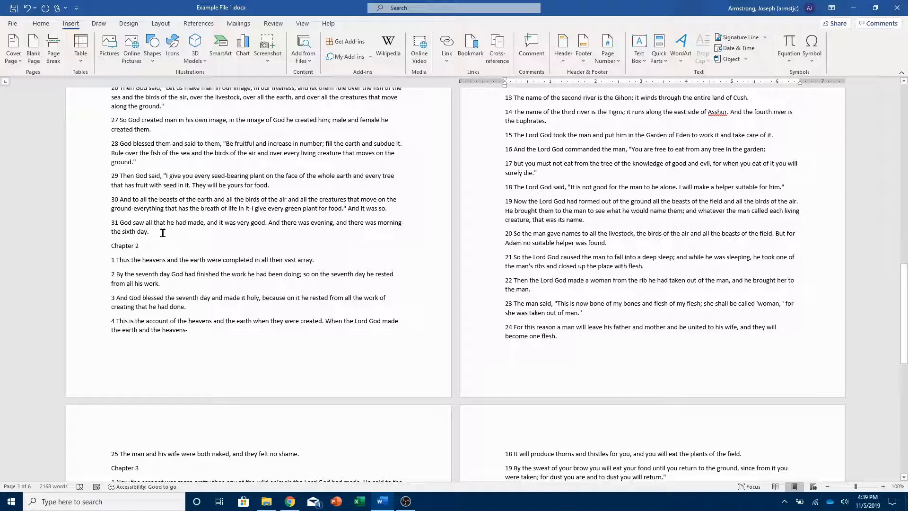
click(163, 233)
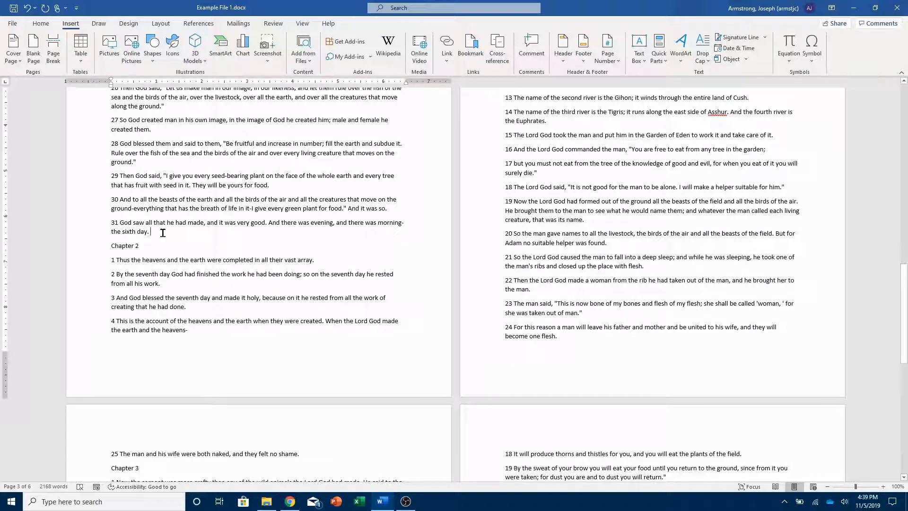
key(Return)
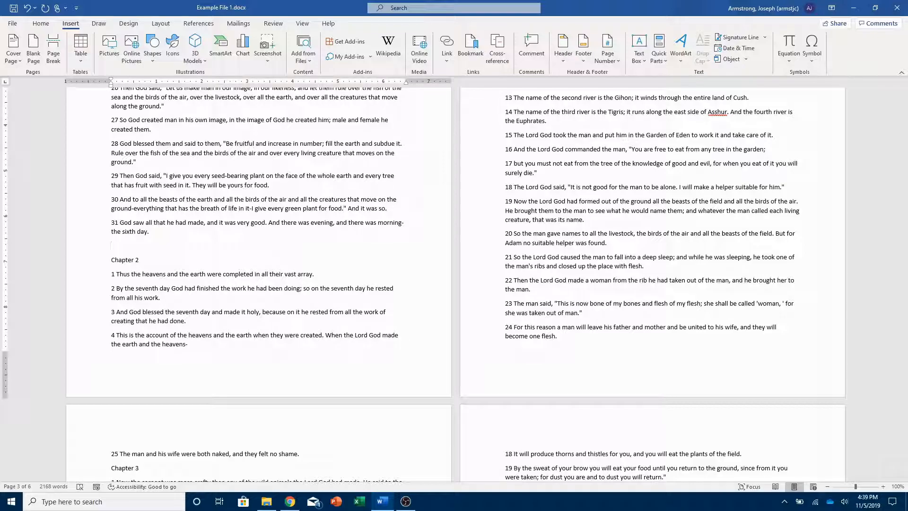
click(54, 51)
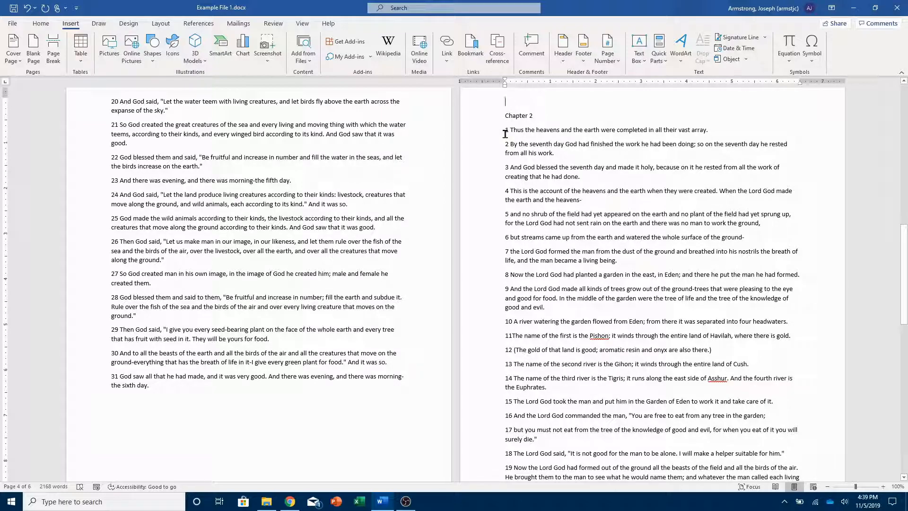
Insert a page break before the Chapter 3 heading so it starts on a new page.
scroll(506, 134, down, 2)
scroll(506, 134, up, 2)
scroll(505, 134, down, 10)
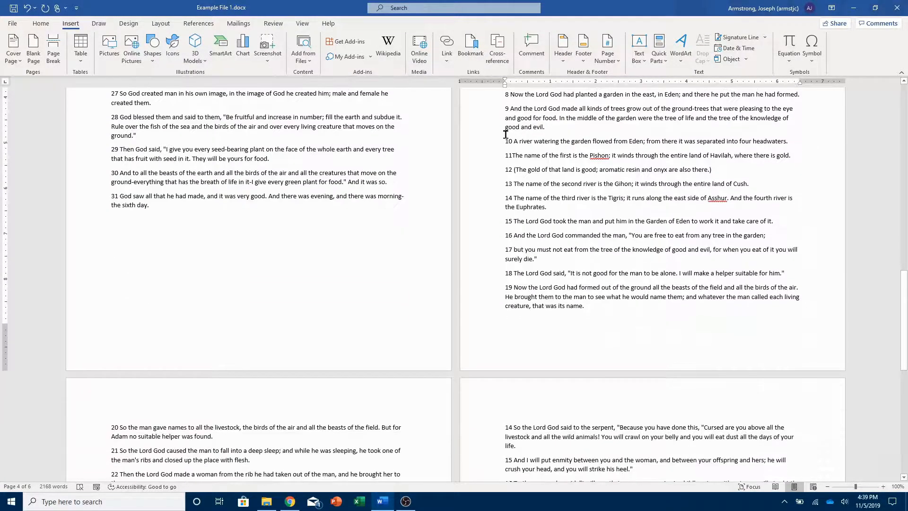
scroll(506, 134, down, 2)
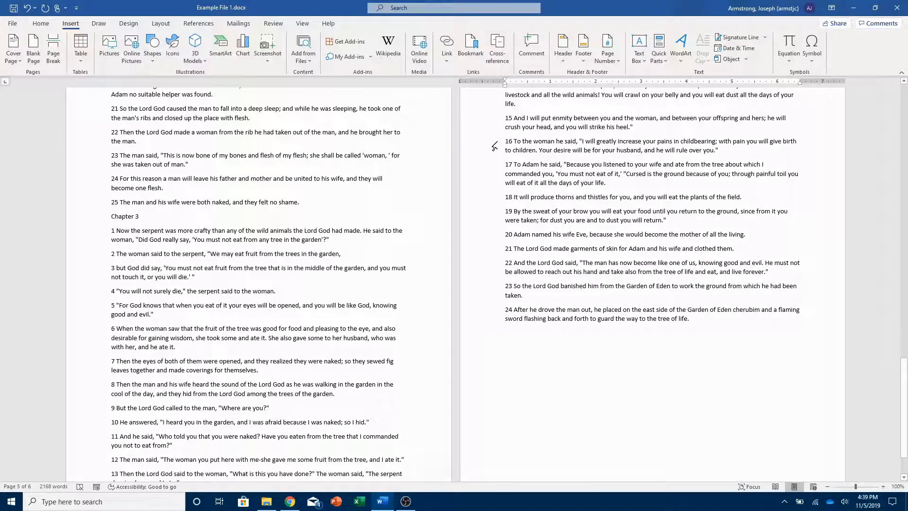
click(111, 213)
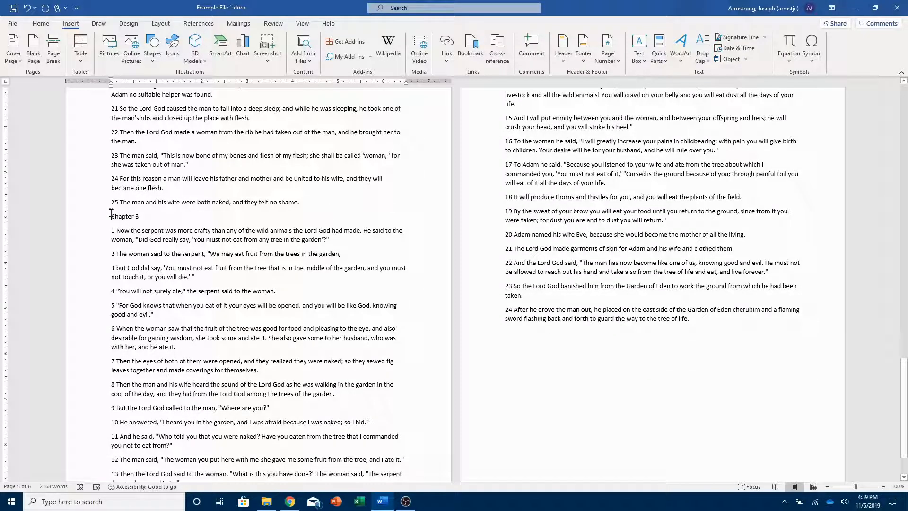
click(49, 57)
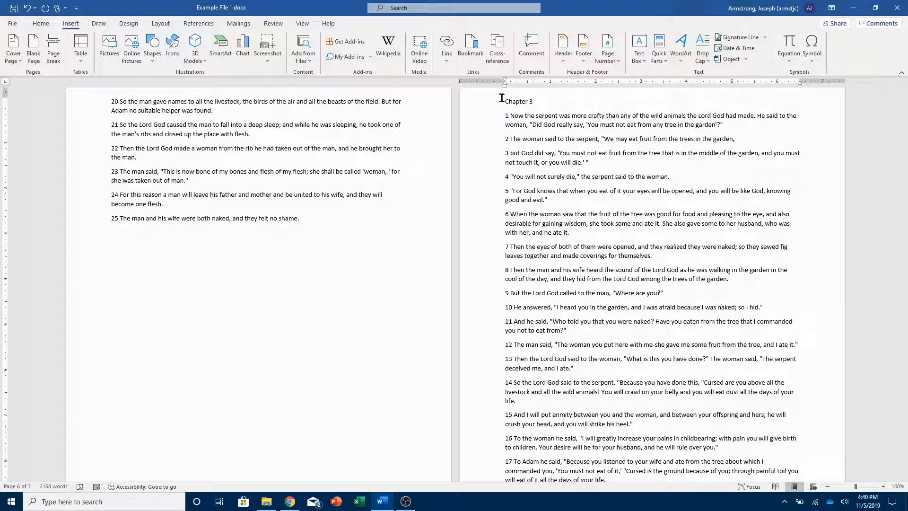
Apply the Heading 1 style to the word "Genesis".
scroll(501, 98, up, 15)
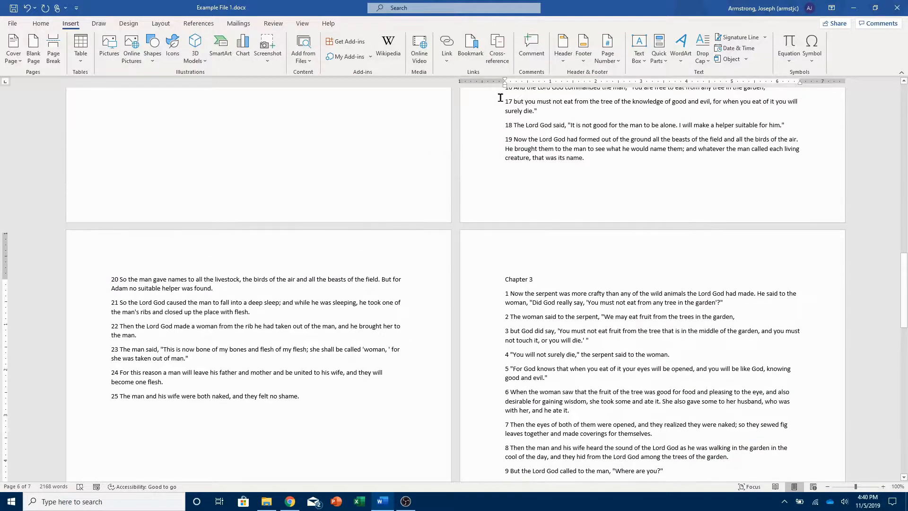
scroll(502, 174, up, 4)
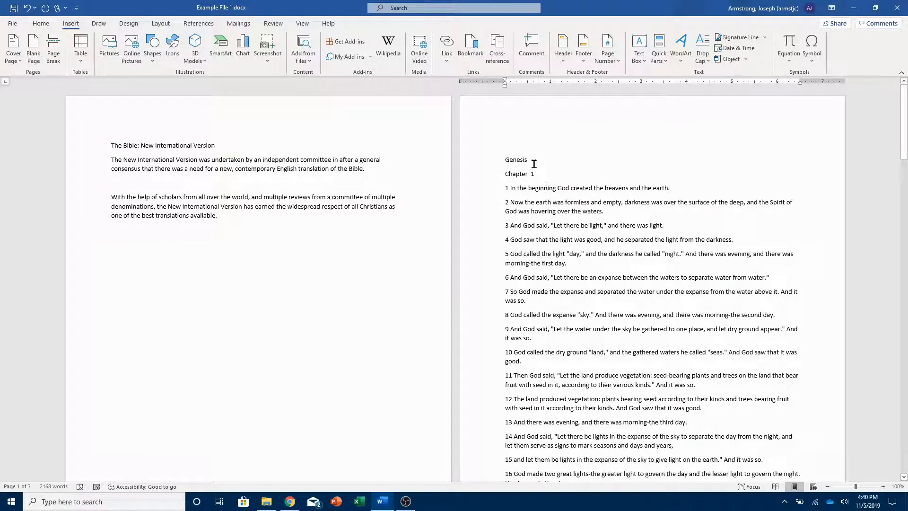
double_click(517, 160)
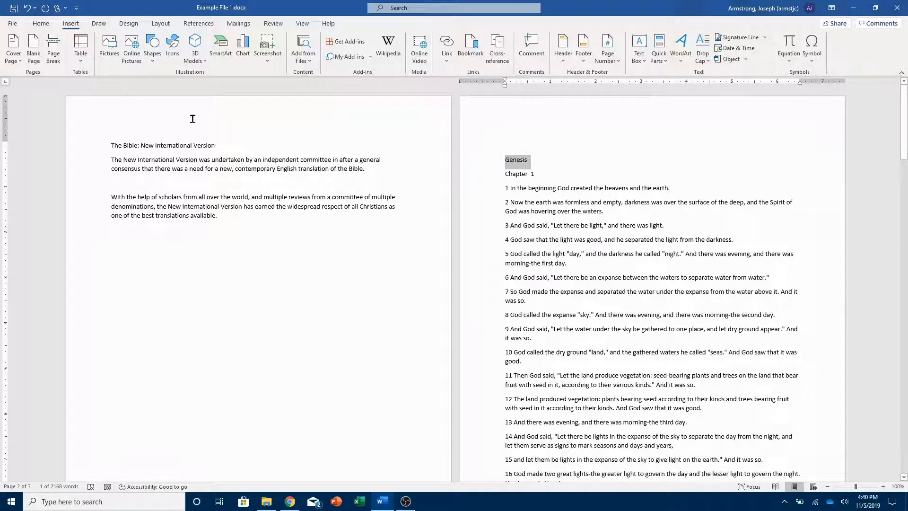
click(40, 25)
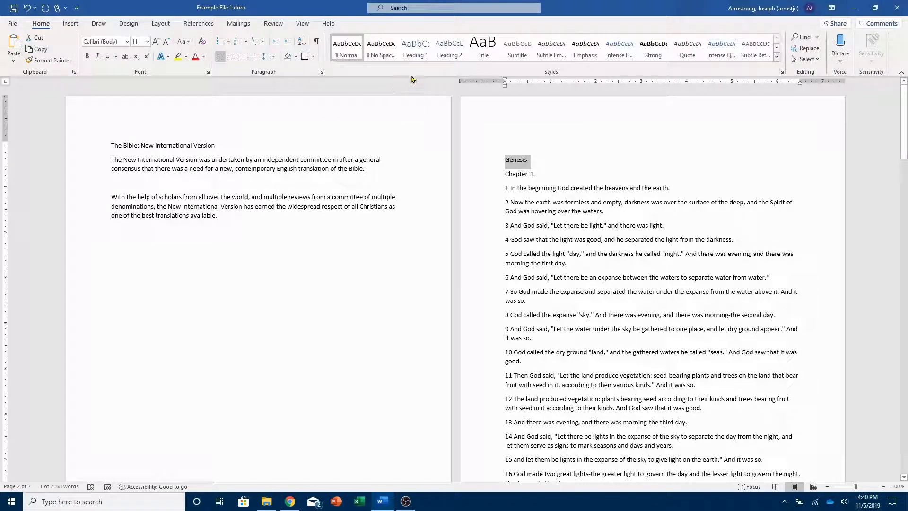
click(426, 49)
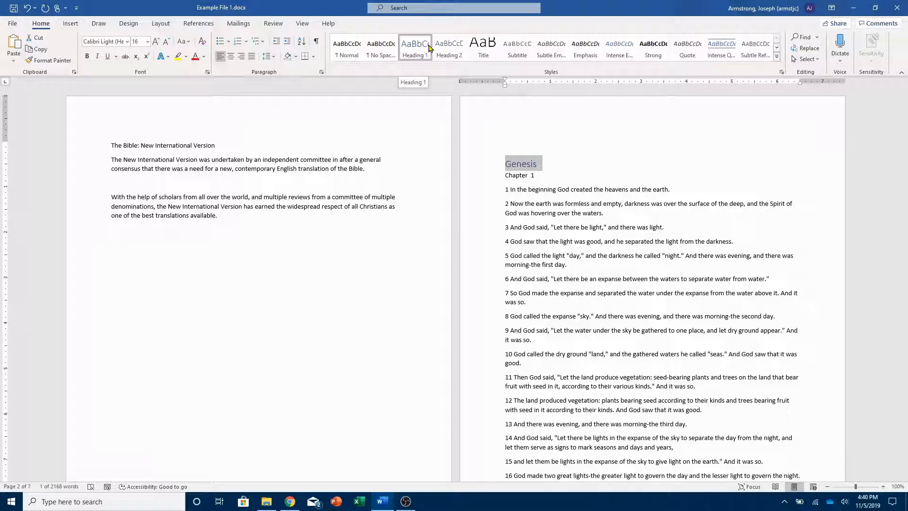
Apply the Heading 2 style to the "Chapter 1" line.
click(557, 178)
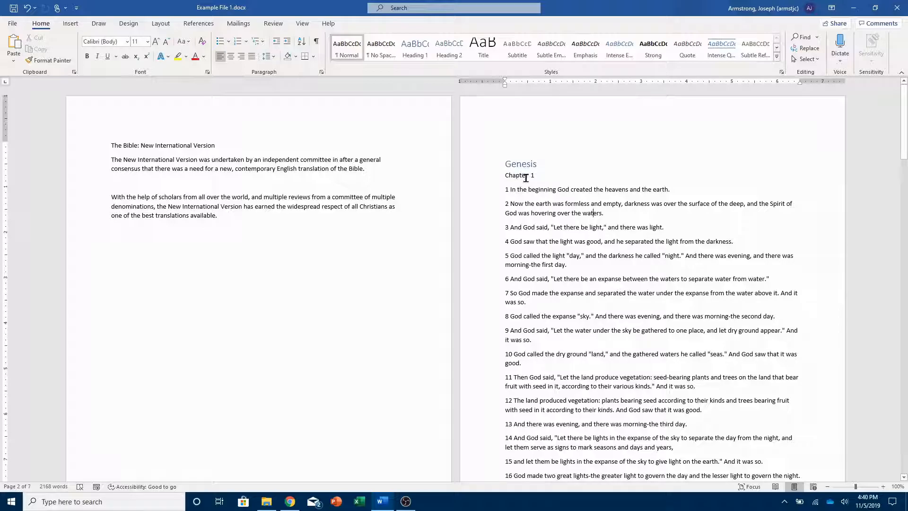
drag(543, 174, 506, 173)
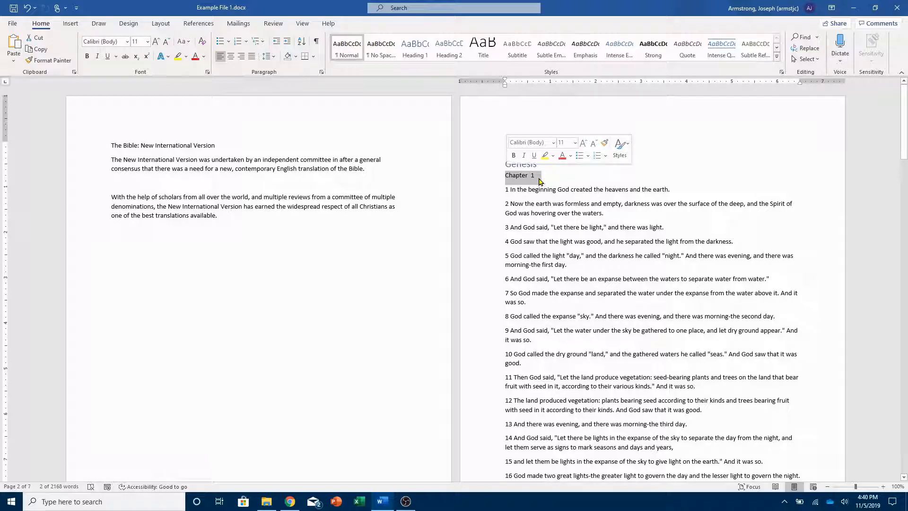
click(449, 53)
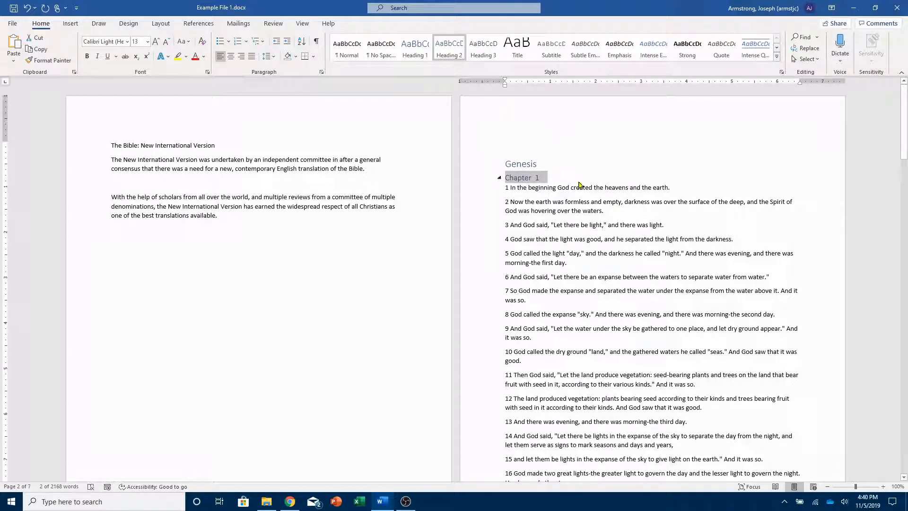
Apply the Heading 2 style to the "Chapter 2" line.
click(600, 202)
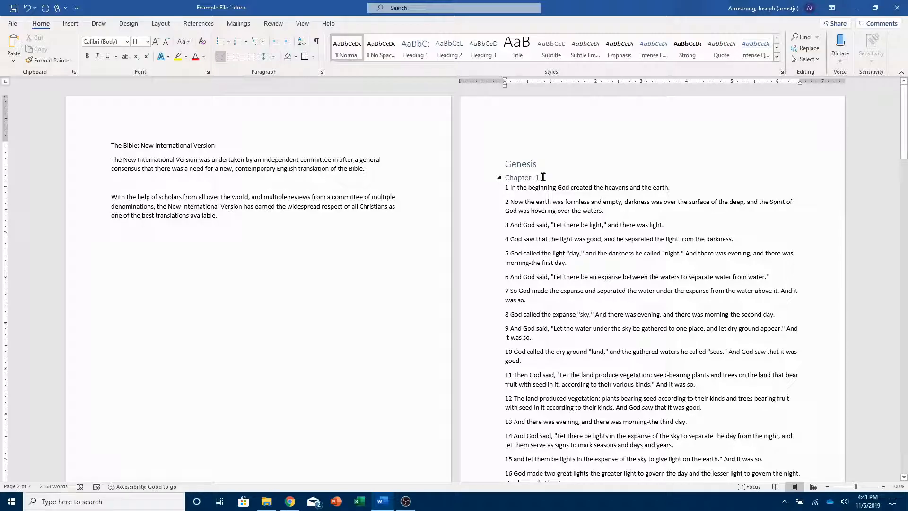
scroll(545, 175, down, 18)
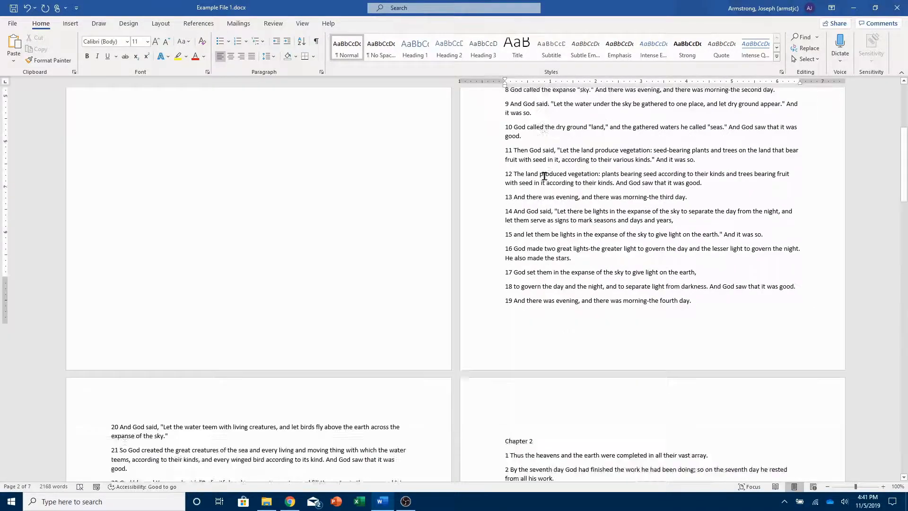
triple_click(544, 119)
click(461, 60)
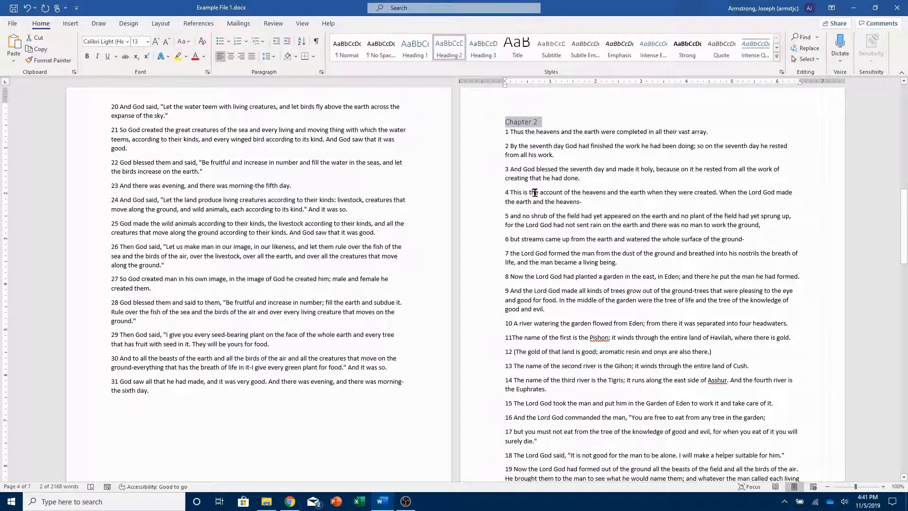
Apply the Heading 2 style to the "Chapter 3" line.
scroll(539, 179, down, 9)
triple_click(540, 180)
click(443, 58)
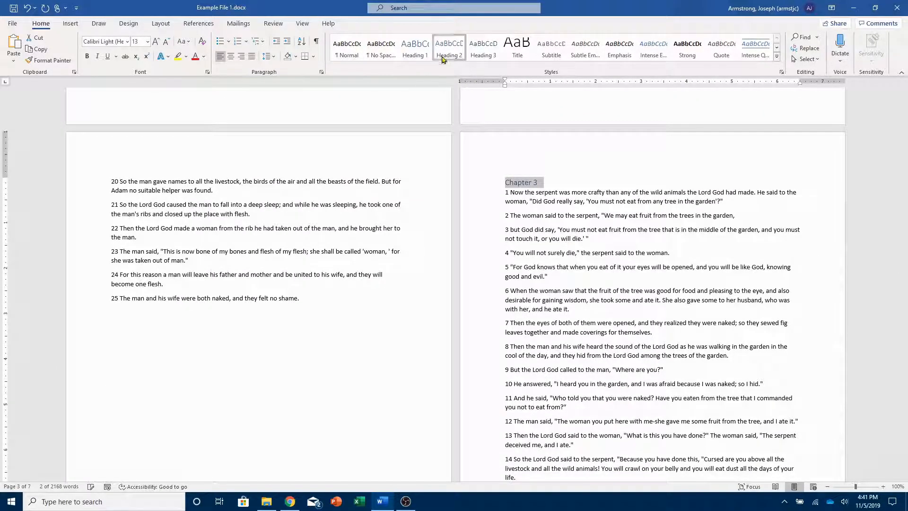
Add an empty paragraph directly below the Chapter 1 heading.
click(537, 248)
scroll(536, 248, up, 15)
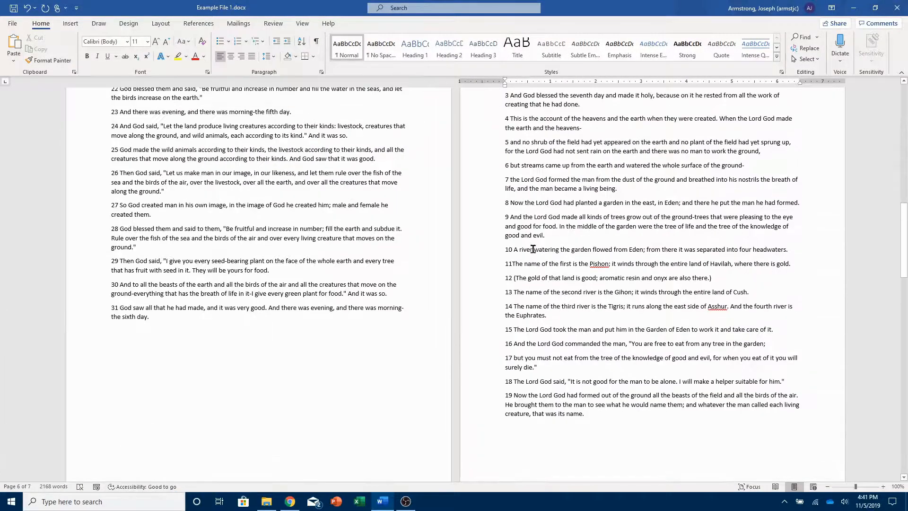
scroll(532, 251, up, 5)
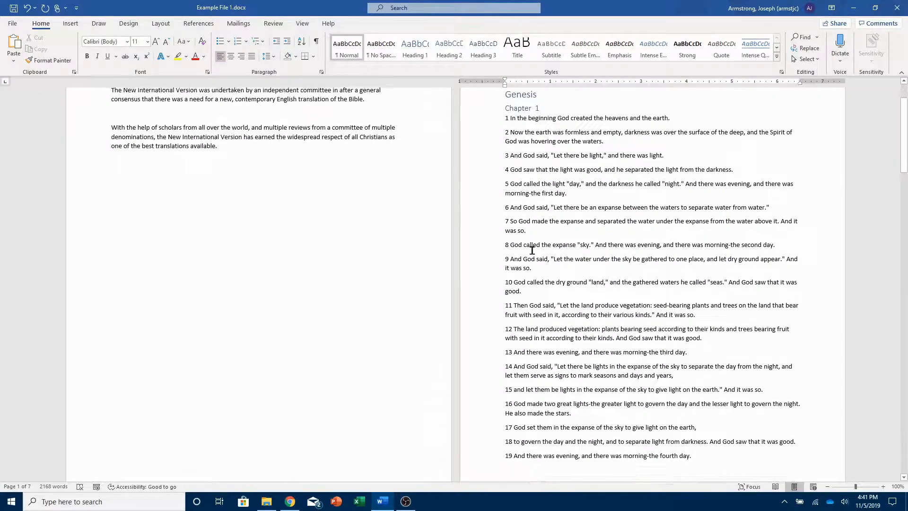
click(559, 159)
key(Return)
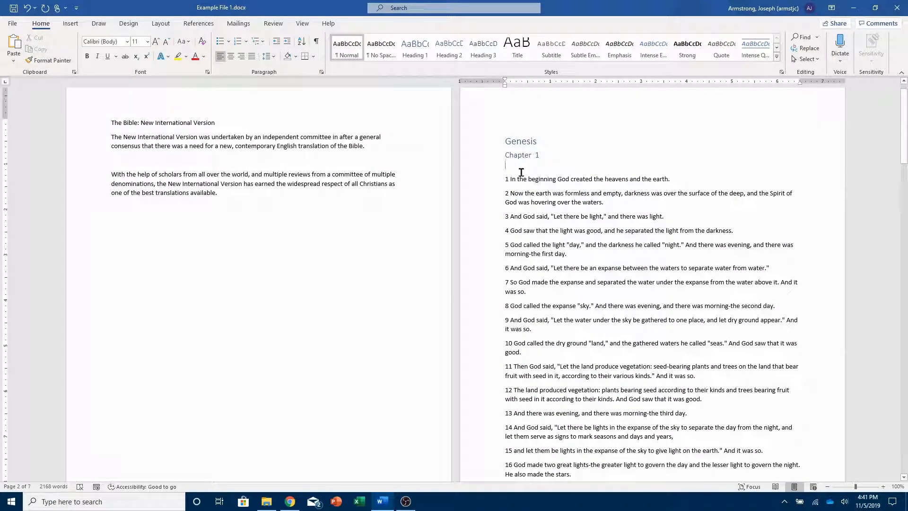
Insert an online picture found by searching "the story of creaton stained glass", choosing the second result with three stained-glass panels.
click(70, 25)
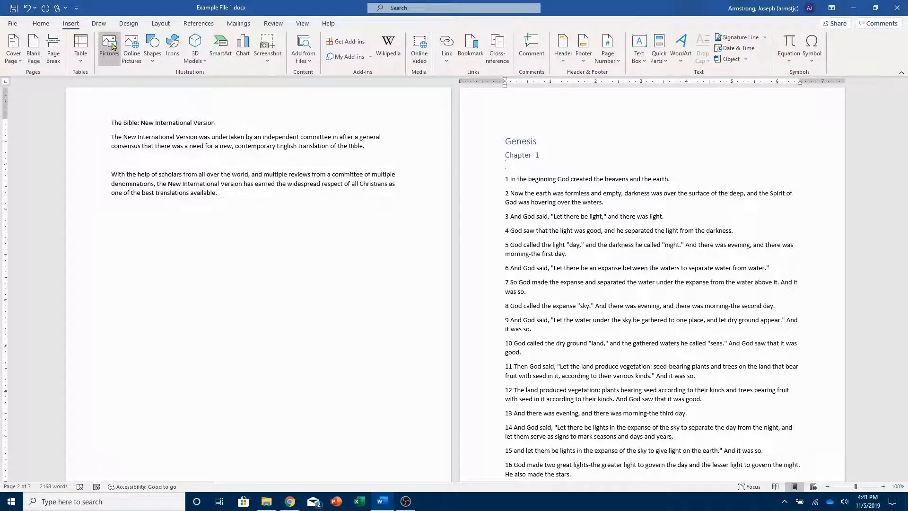
click(130, 48)
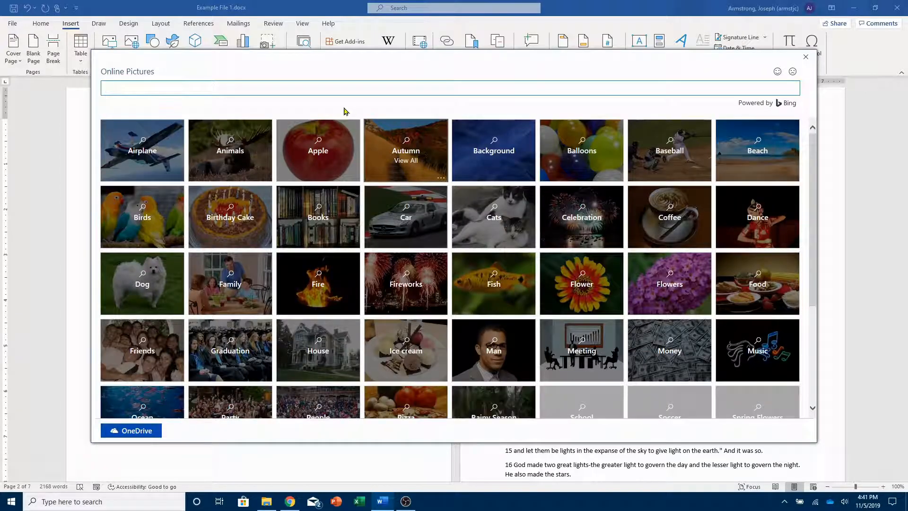
text(the story of)
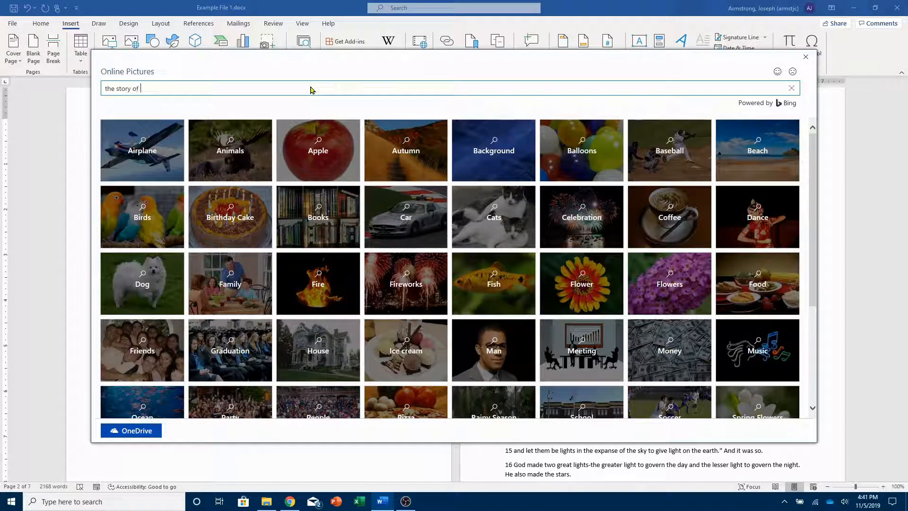
text( creaton stained glass)
key(Return)
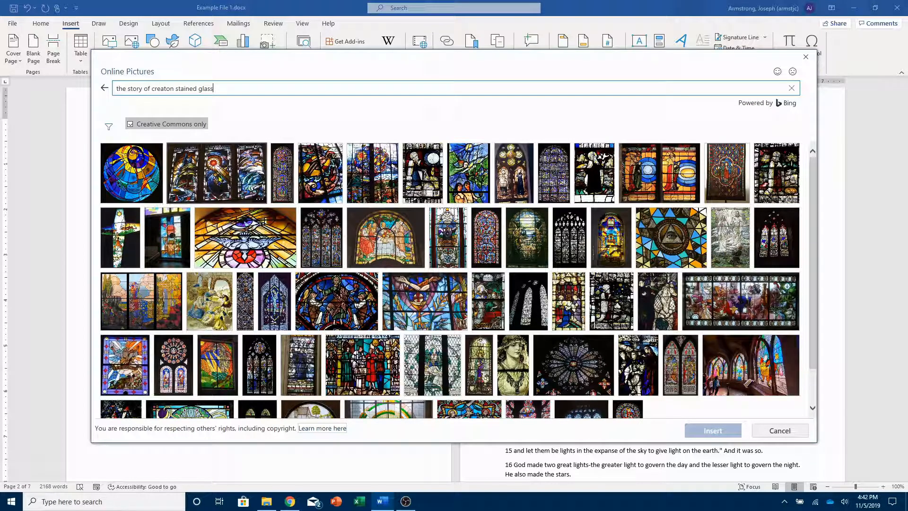
click(219, 180)
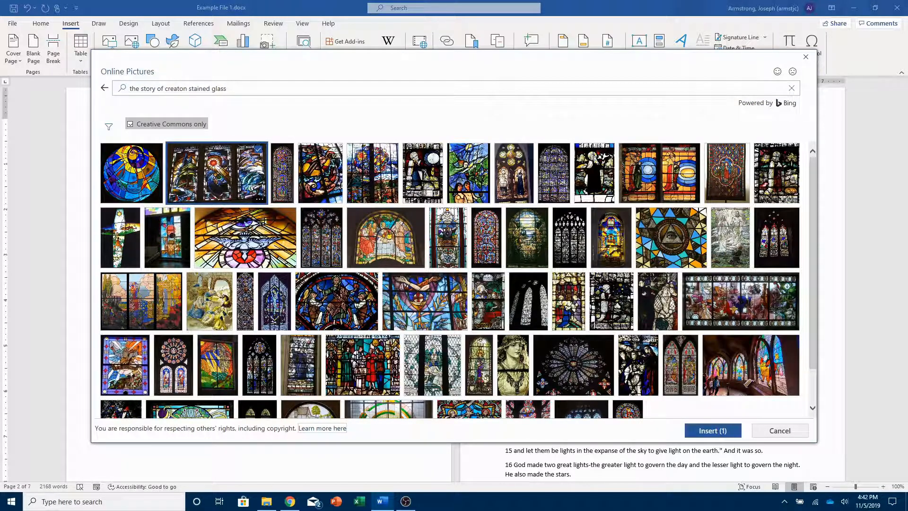
click(709, 431)
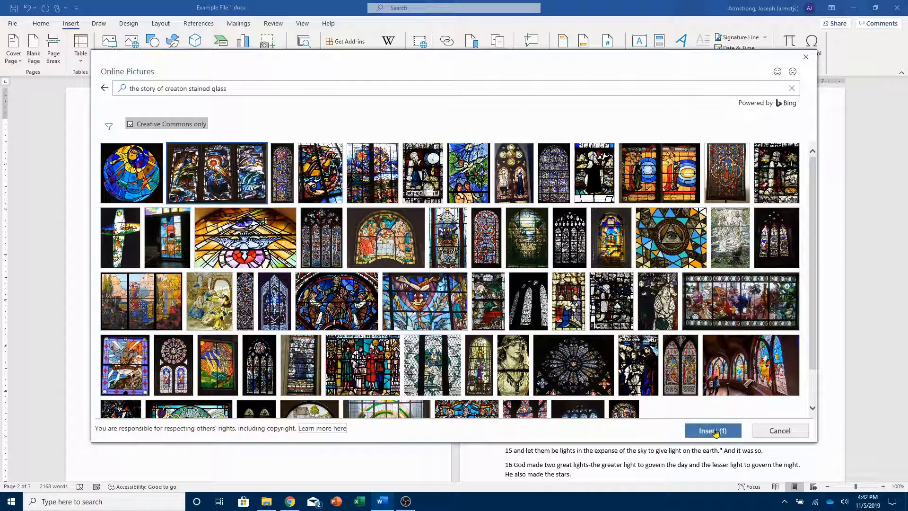
click(714, 431)
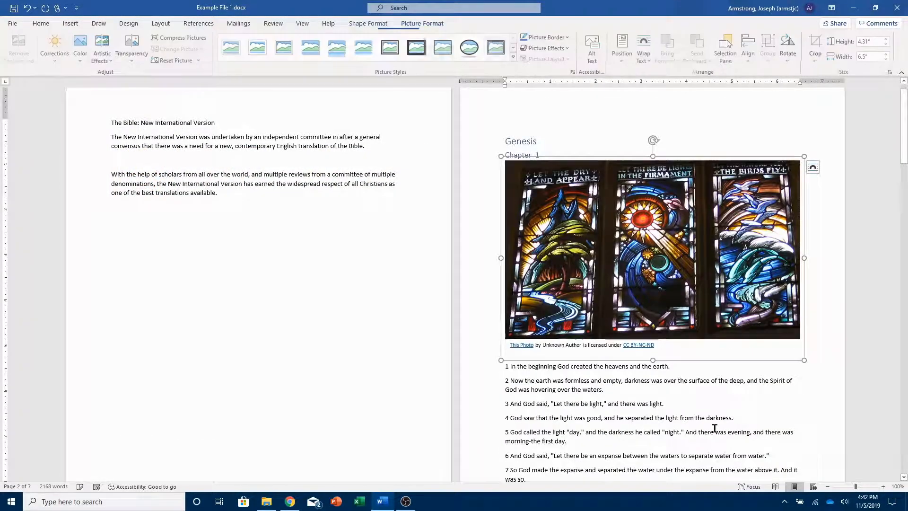
click(666, 268)
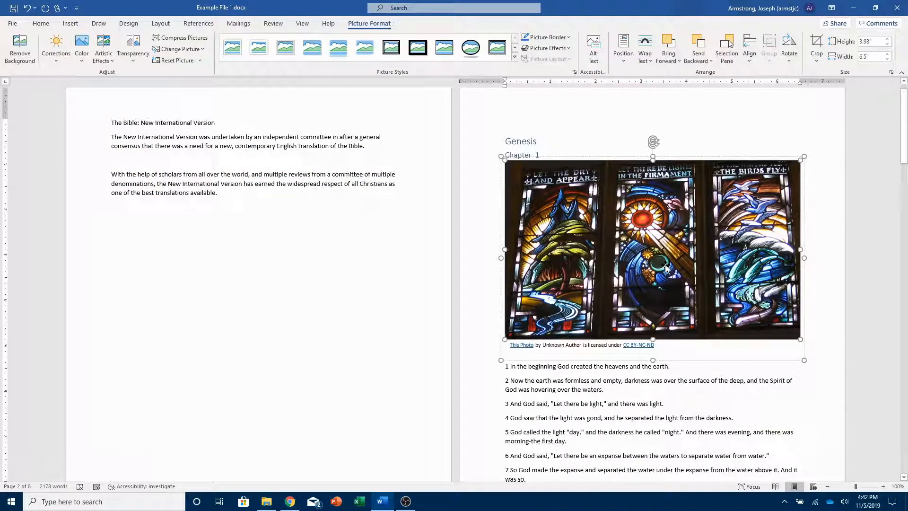
click(835, 236)
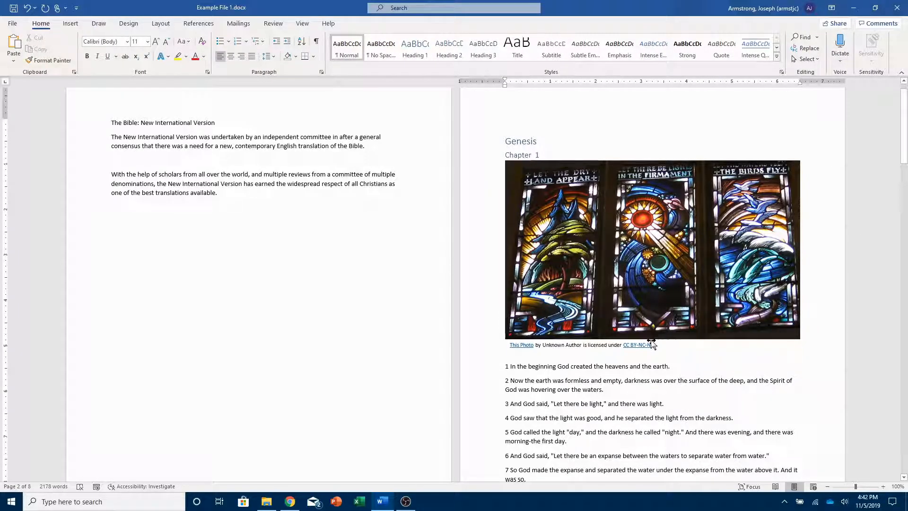
scroll(817, 293, down, 20)
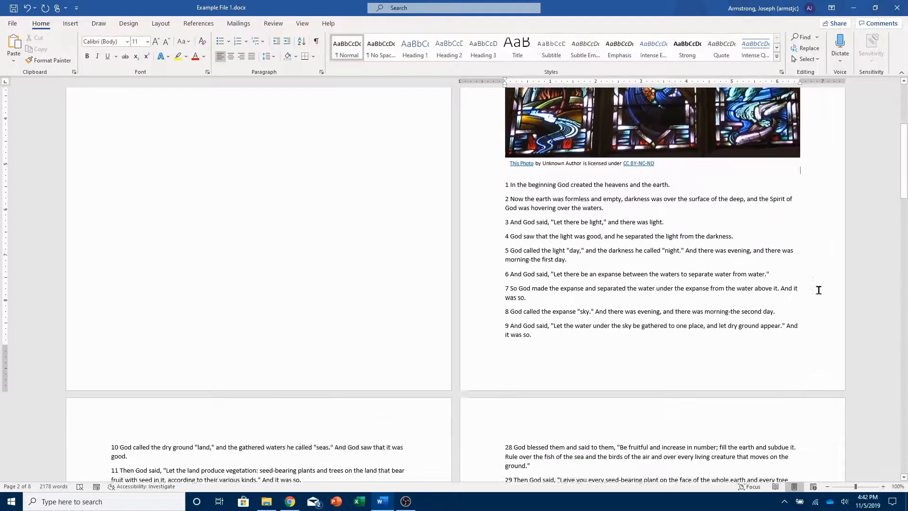
Insert an online picture at the end of Chapter 2 by searching "adam and eve stained glass" and choosing the first result.
click(164, 172)
scroll(201, 186, down, 5)
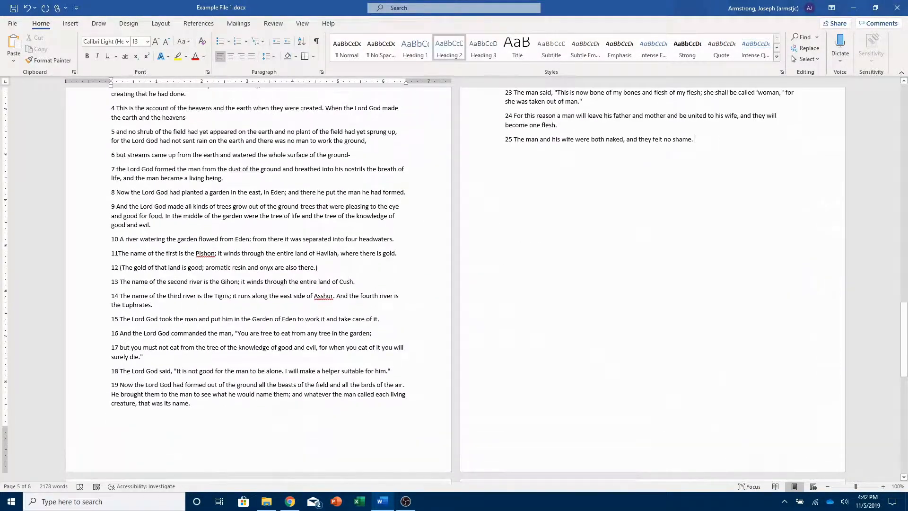
click(710, 147)
click(70, 23)
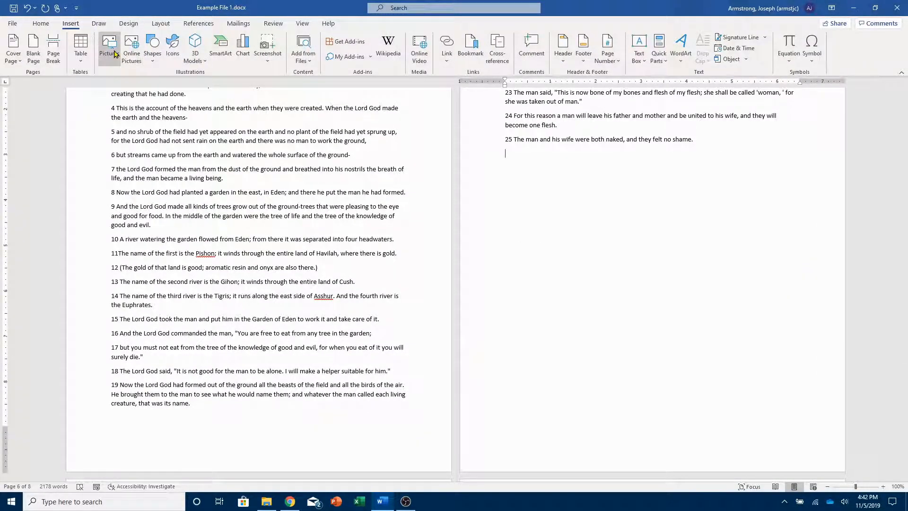
click(132, 44)
text(adam and eve stained glass)
key(Return)
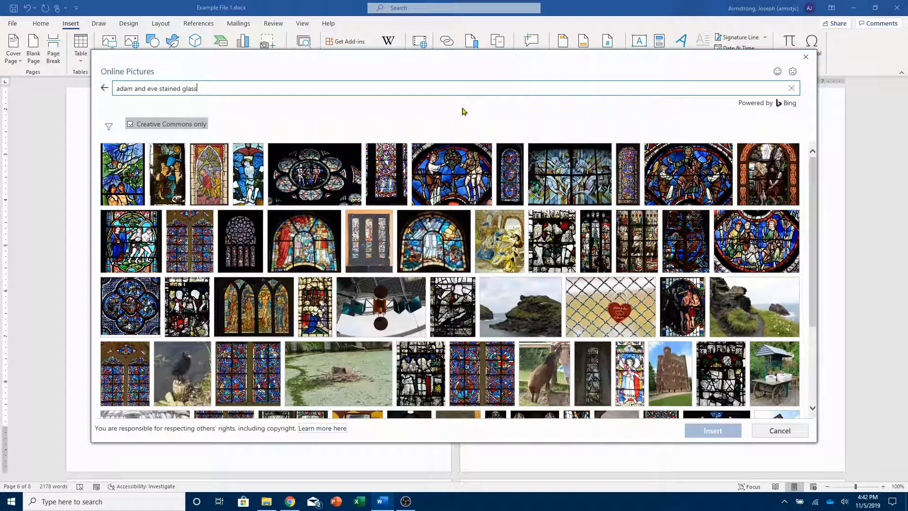
click(124, 174)
click(714, 430)
Resize the Adam and Eve picture to about 5.67" tall.
scroll(525, 249, down, 5)
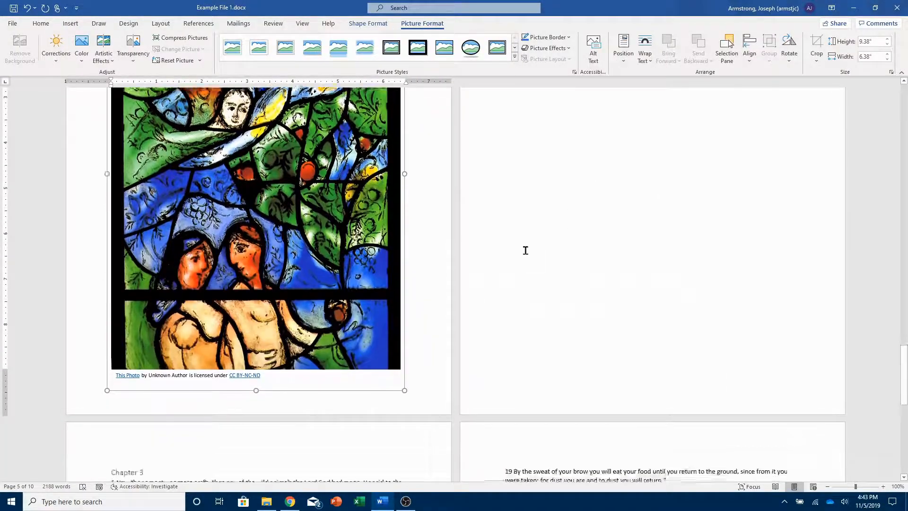
scroll(525, 249, up, 5)
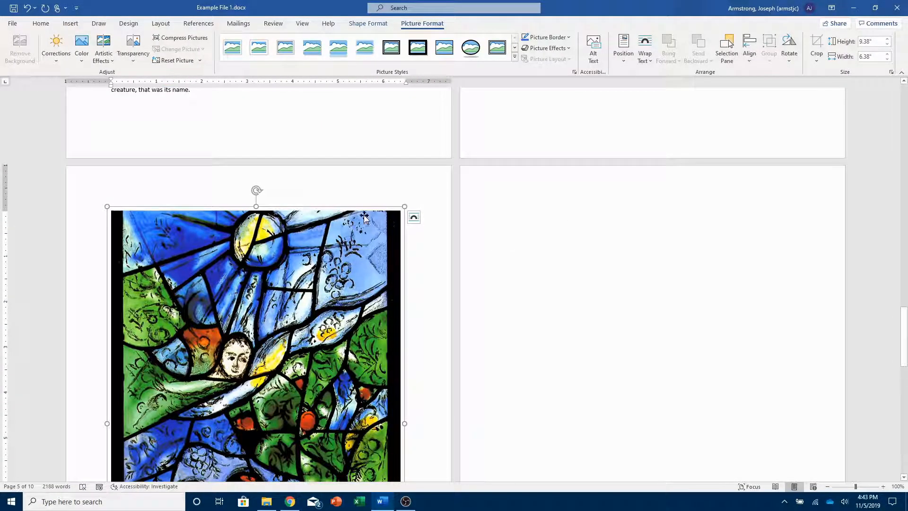
drag(255, 205, 256, 404)
scroll(495, 328, down, 8)
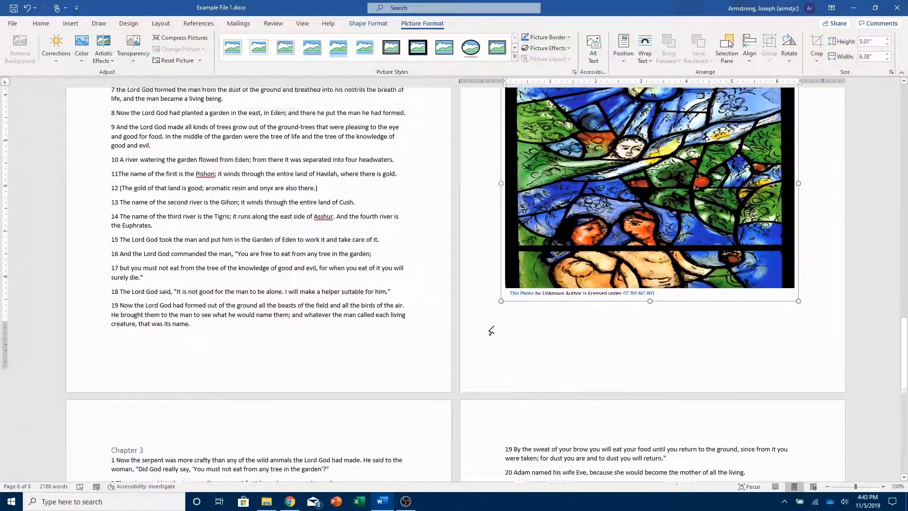
scroll(495, 328, up, 4)
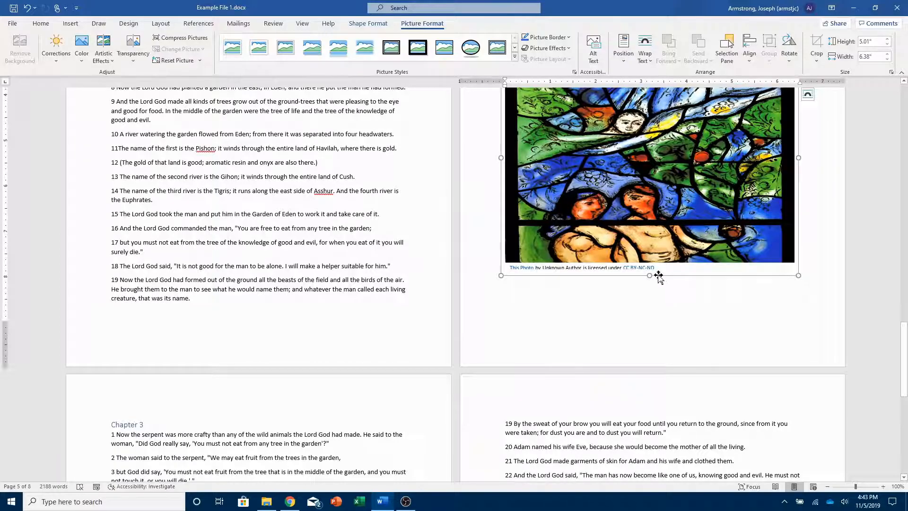
drag(650, 279, 657, 300)
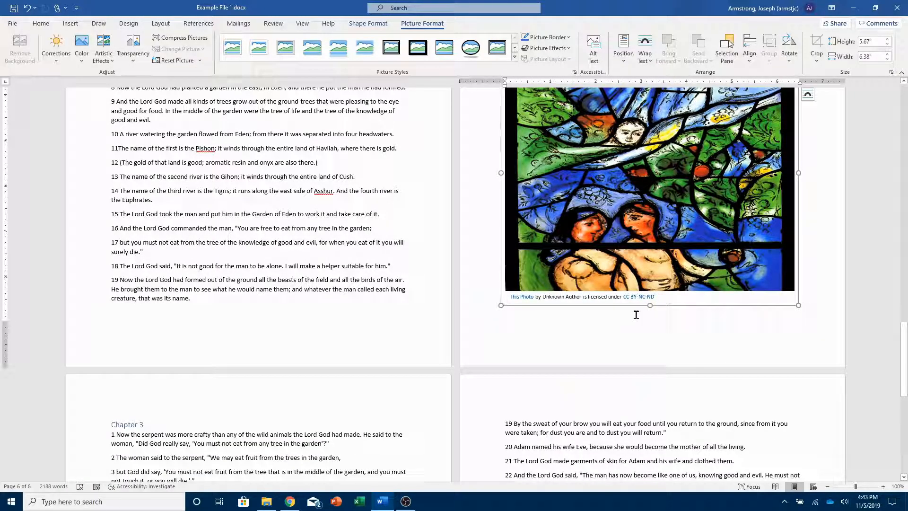
click(641, 321)
Insert the picture file Genesis_2_3_Stained Glass.jpg from the Video 4_Word Formating folder at the end of Chapter 3.
scroll(649, 324, down, 5)
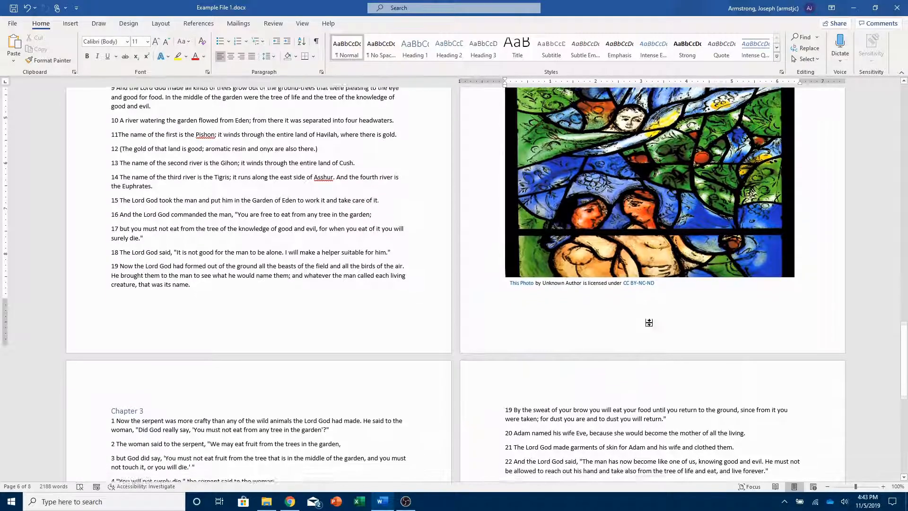
scroll(651, 322, down, 3)
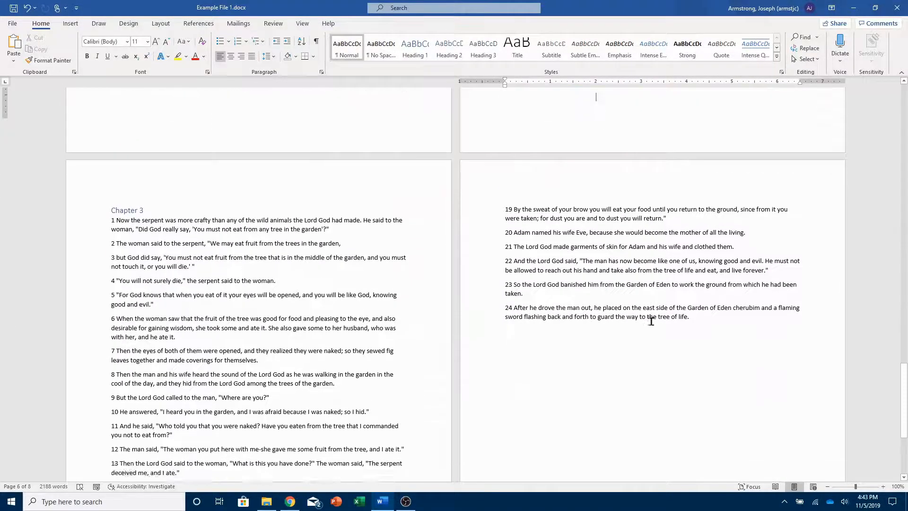
click(707, 245)
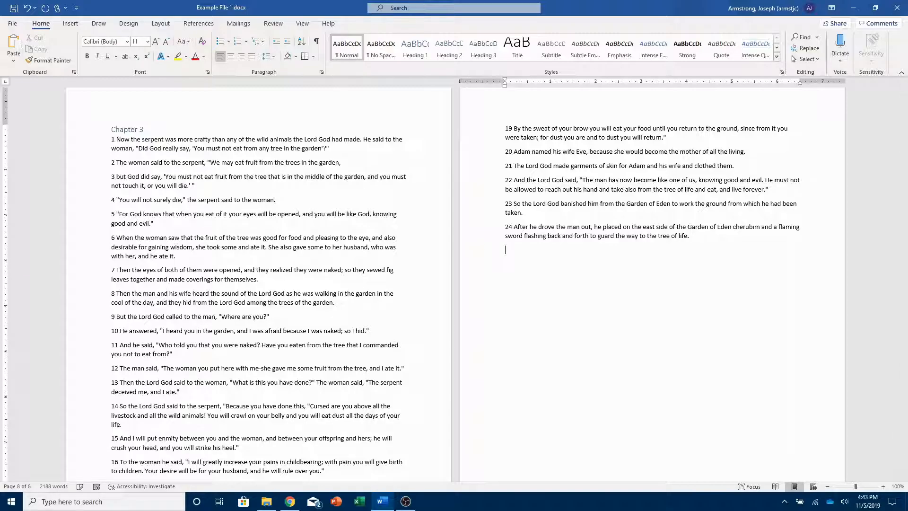
click(62, 26)
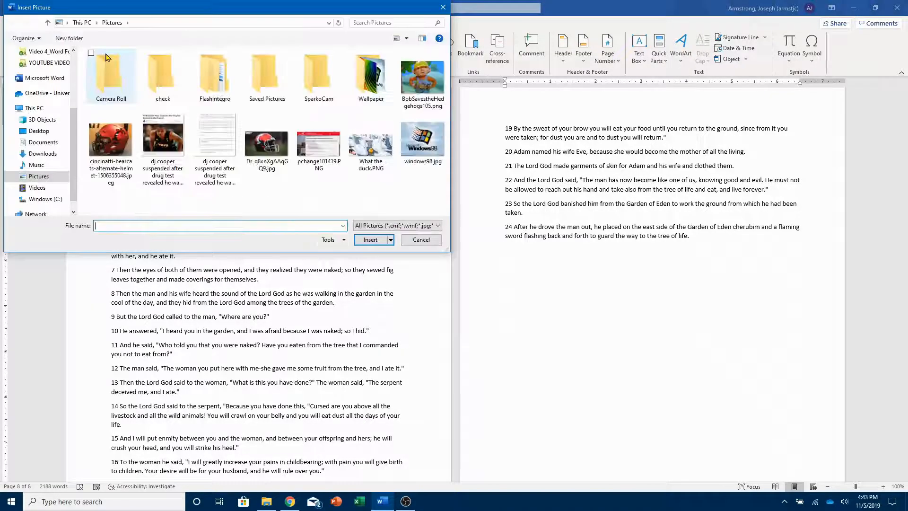
click(47, 74)
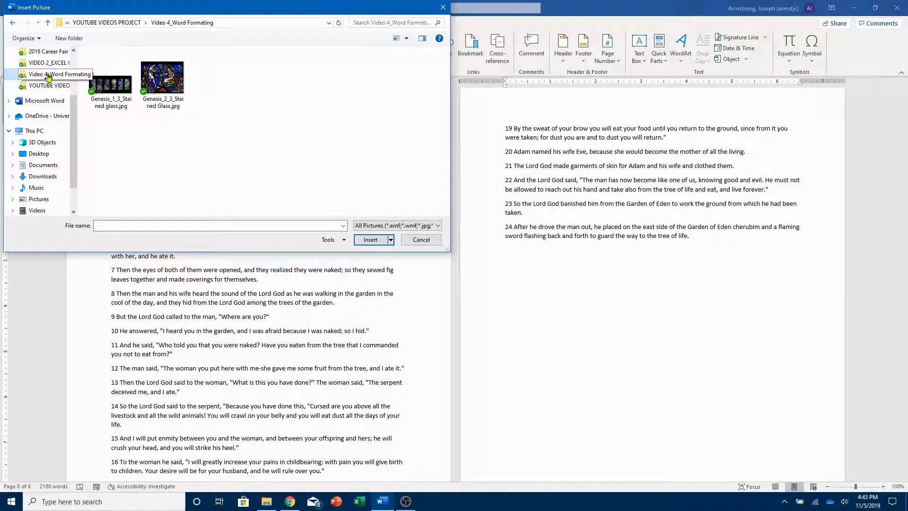
click(162, 78)
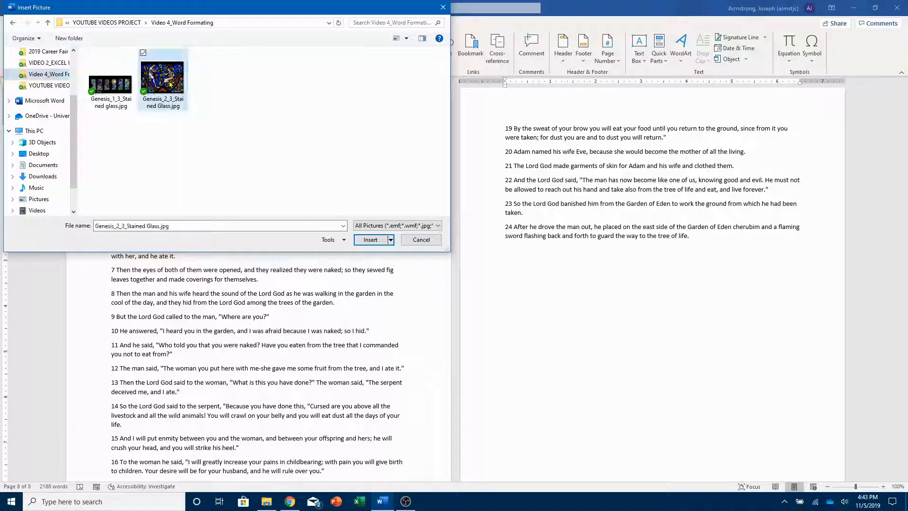
click(369, 242)
click(716, 237)
Add a blank page after the introductory text about the New International Version.
scroll(717, 237, down, 3)
scroll(717, 237, up, 6)
scroll(716, 237, down, 2)
scroll(463, 230, up, 15)
scroll(463, 230, up, 3)
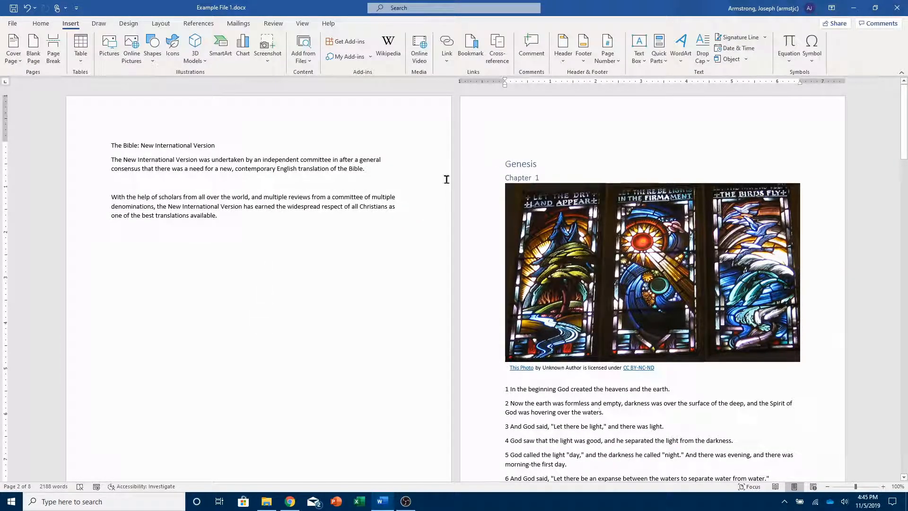
click(248, 217)
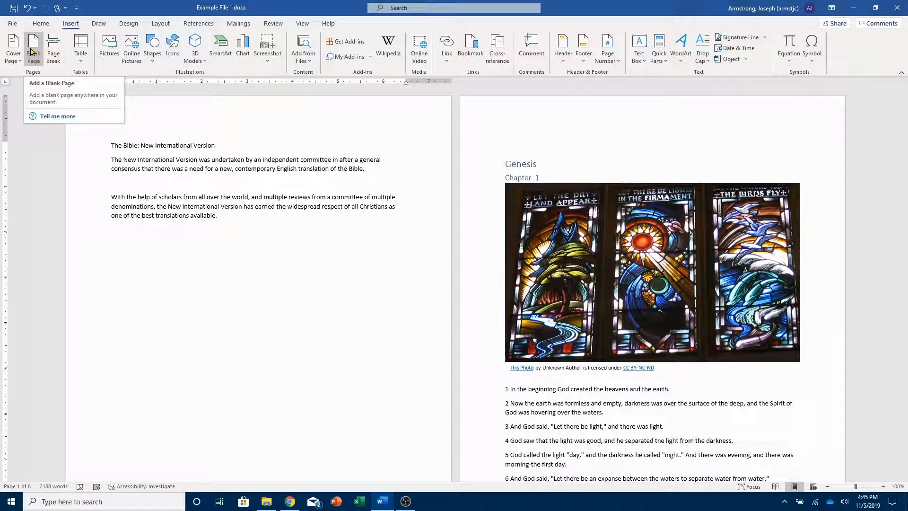
click(31, 52)
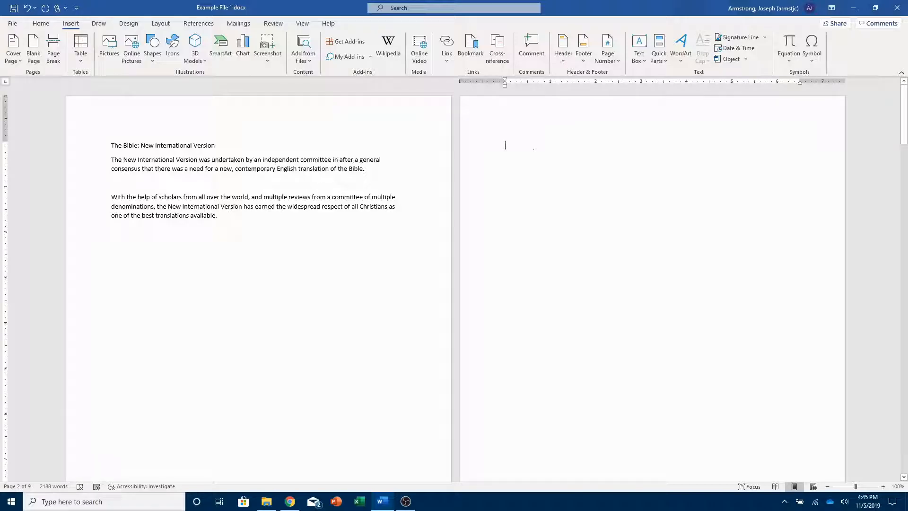
Insert an Automatic Table 1 table of contents on the new blank page.
click(237, 24)
click(208, 26)
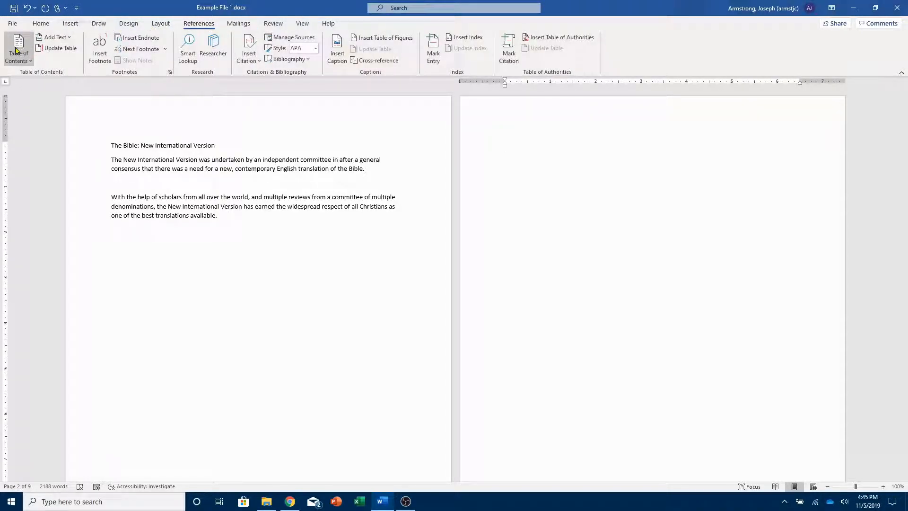
click(16, 52)
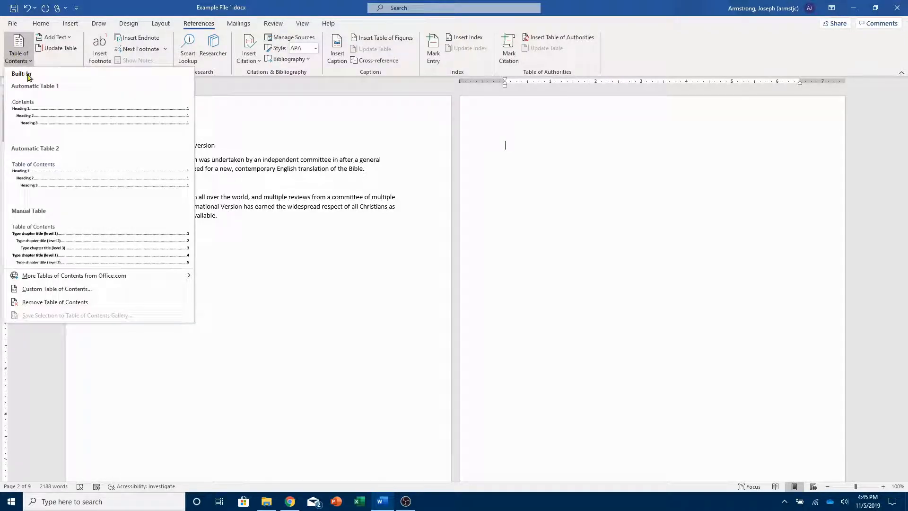
click(58, 109)
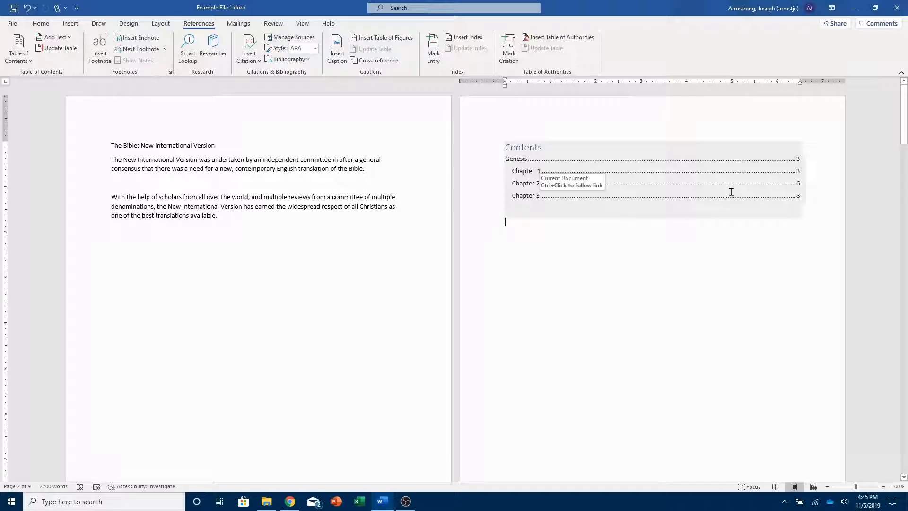
Add Plain Number 3 page numbers at the top of the pages and leave the header.
scroll(406, 308, down, 4)
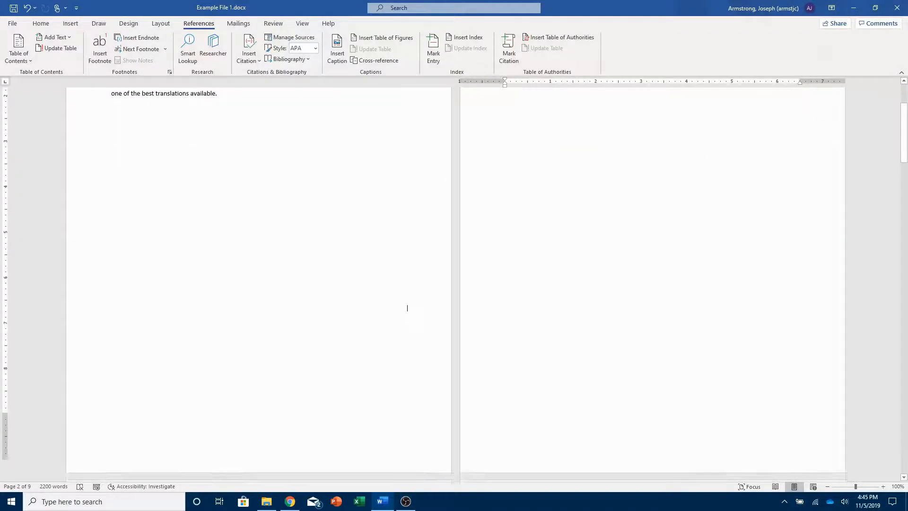
scroll(407, 308, down, 3)
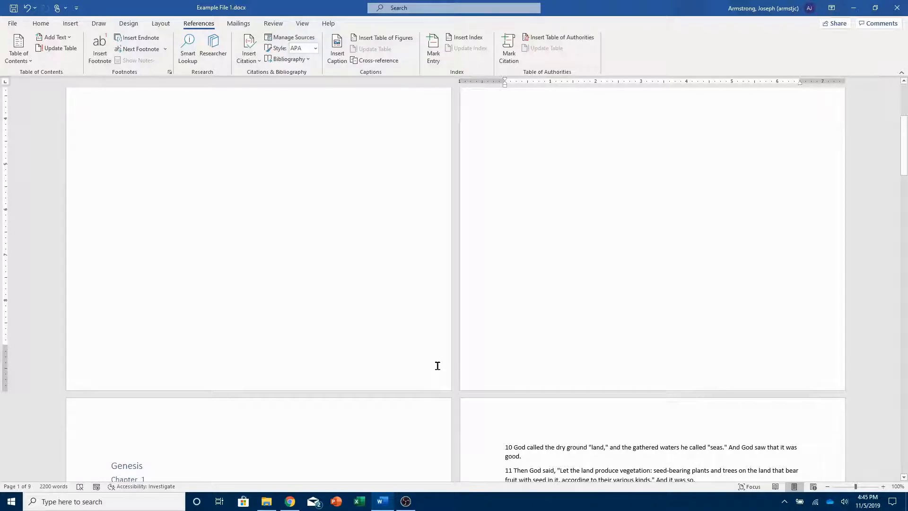
scroll(435, 368, up, 5)
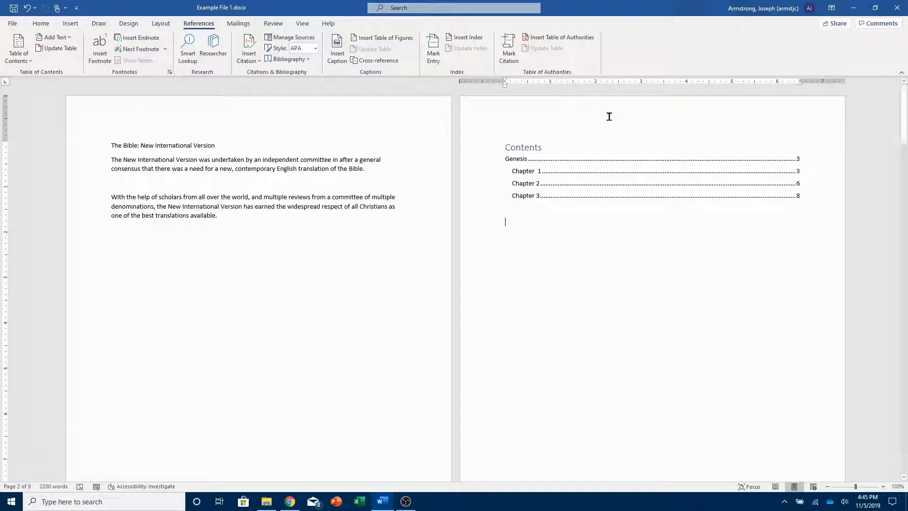
double_click(800, 111)
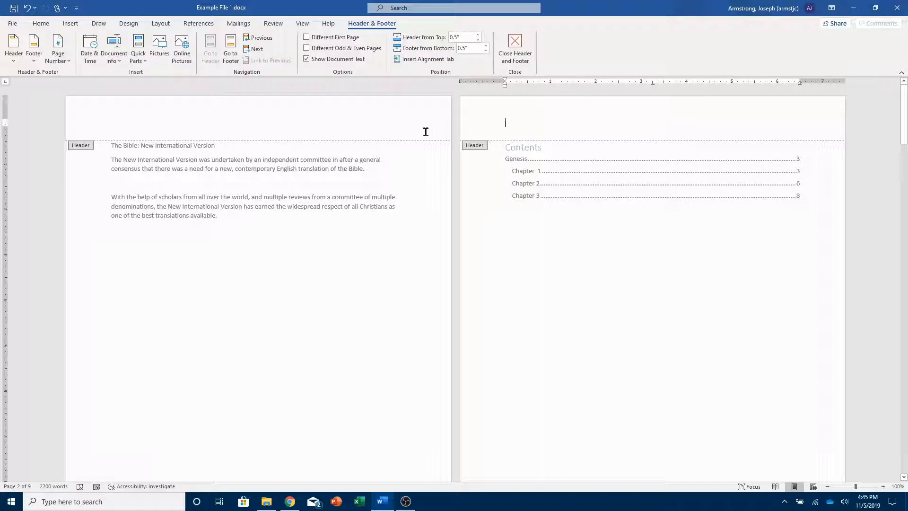
click(61, 60)
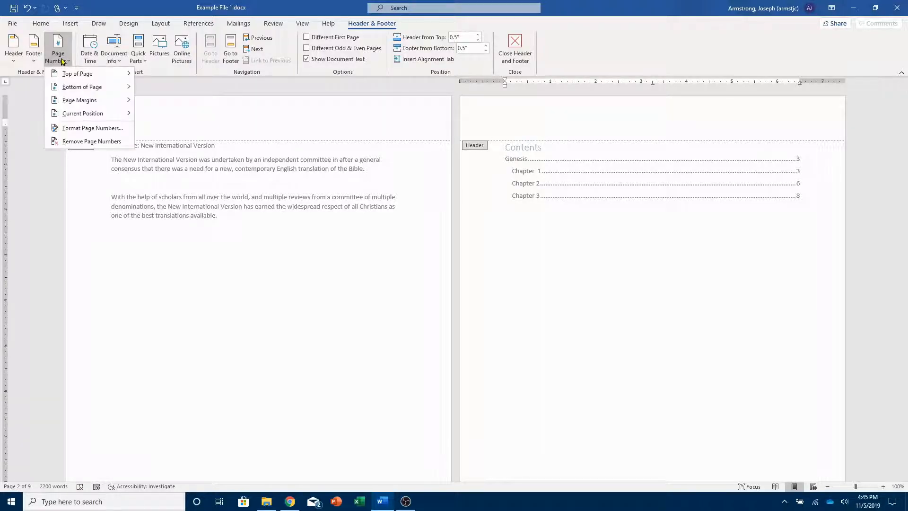
mouse_move(94, 75)
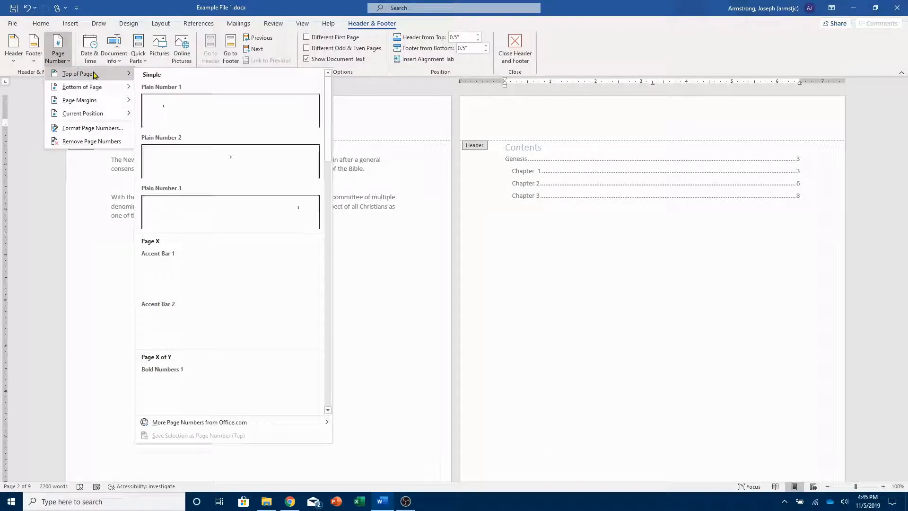
click(268, 201)
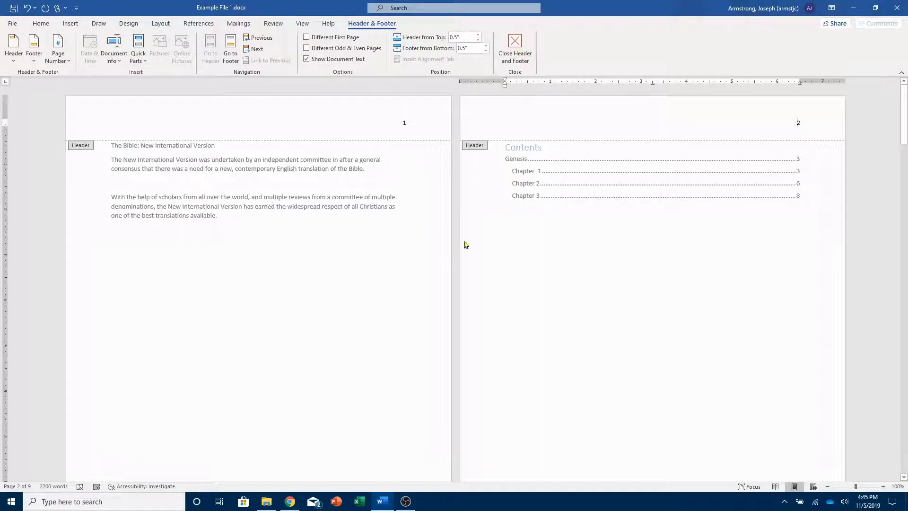
double_click(608, 259)
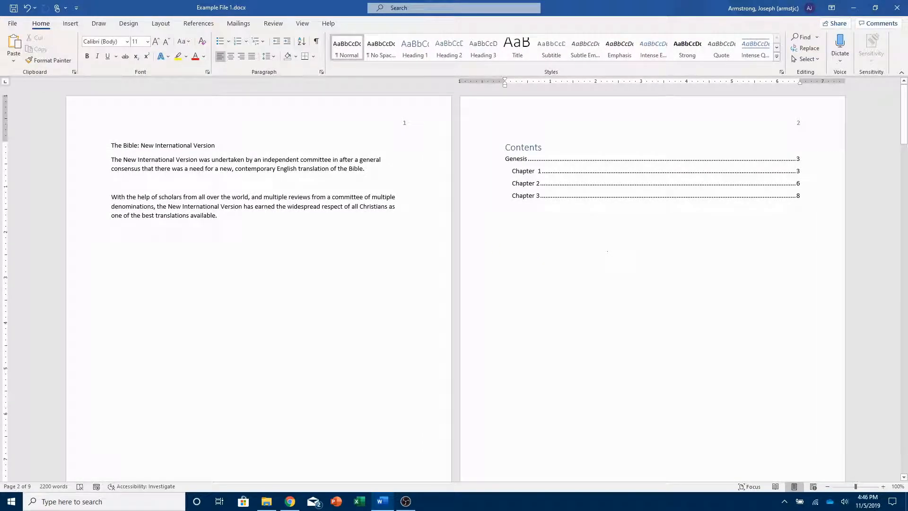